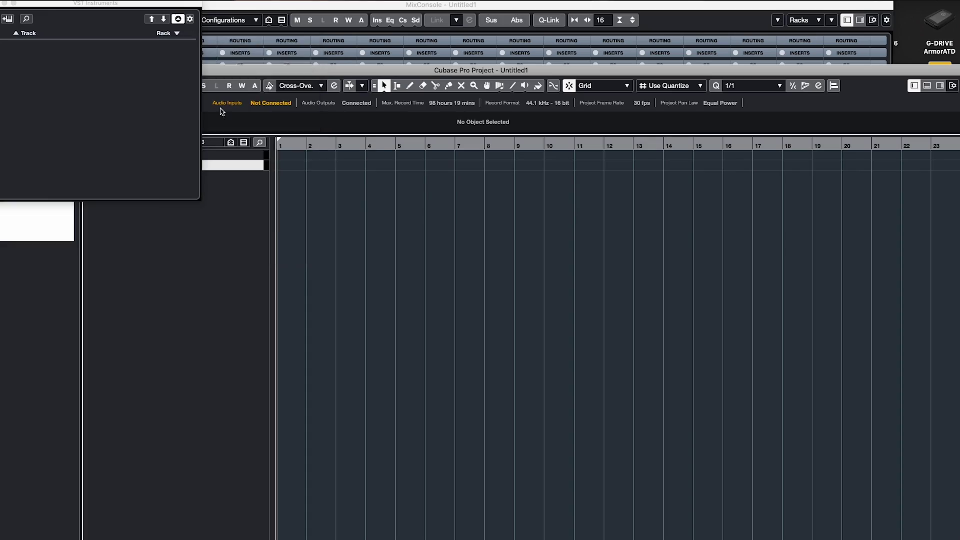
- Add a Kontakt instrument track and show Kontakt's Outputs panel from the Workspace menu
left_click(577, 181)
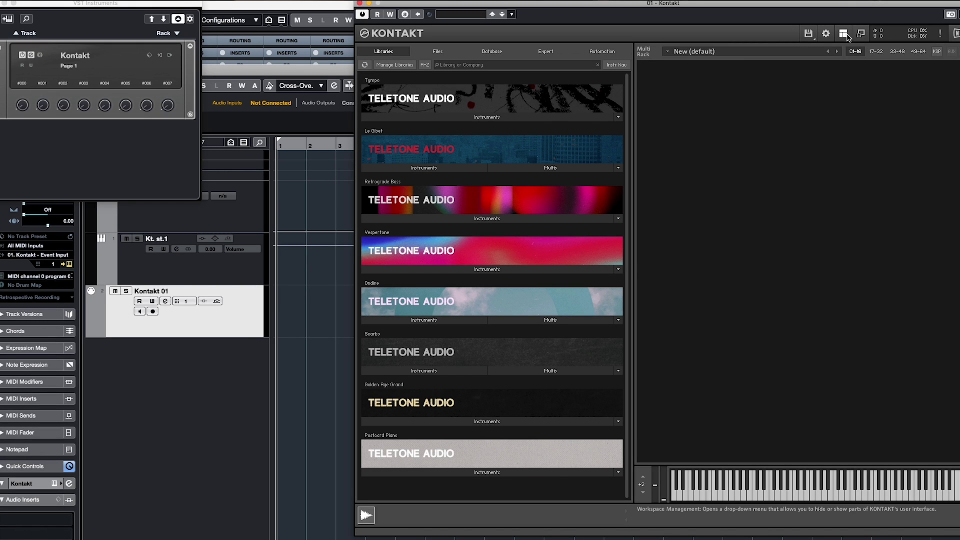
left_click(844, 34)
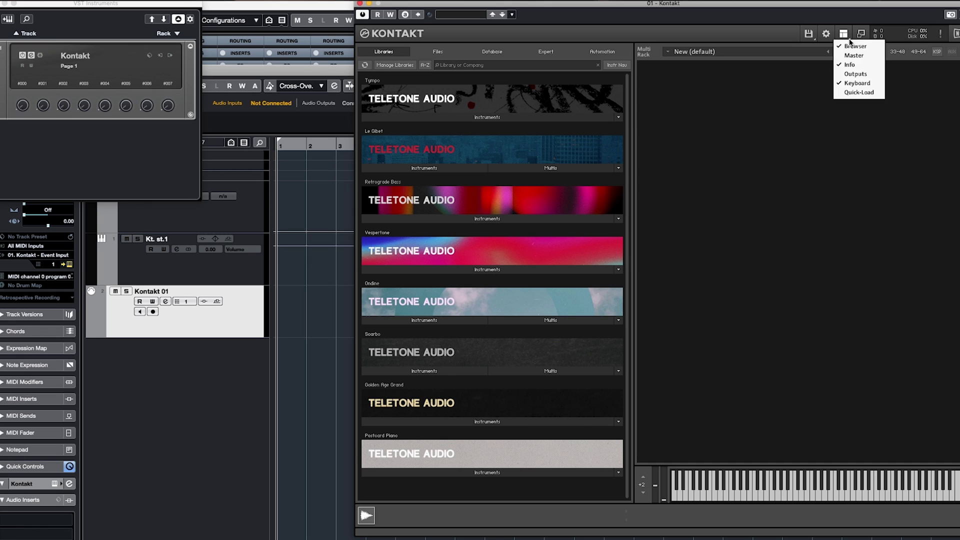
left_click(865, 75)
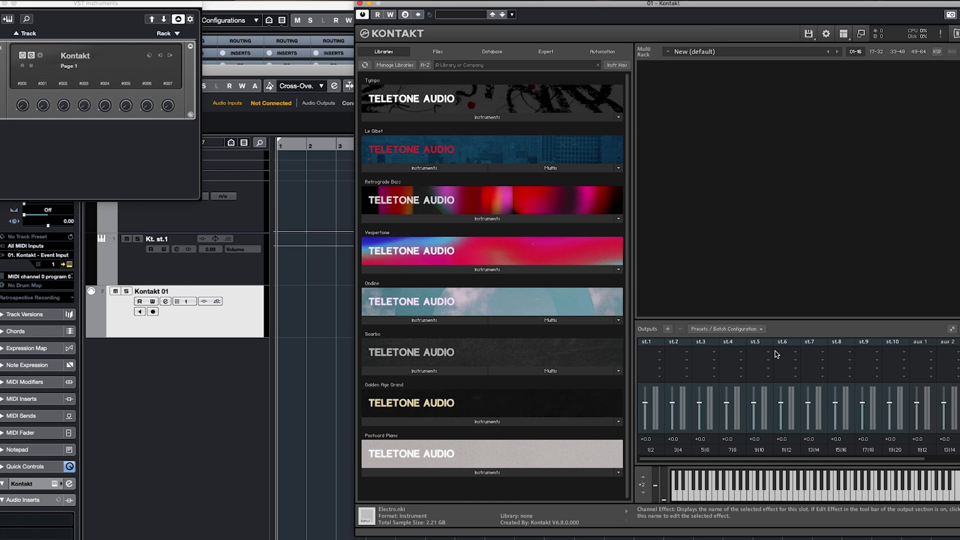
left_click(668, 330)
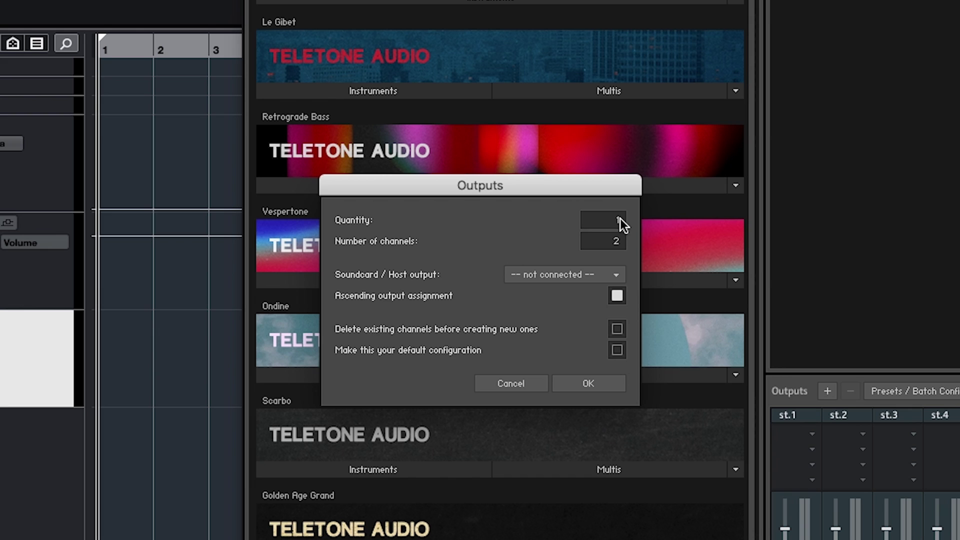
- Create 10 stereo outputs starting at host output Kt. st.1 [1] as the default configuration
double_click(620, 218)
type("10")
left_click(553, 275)
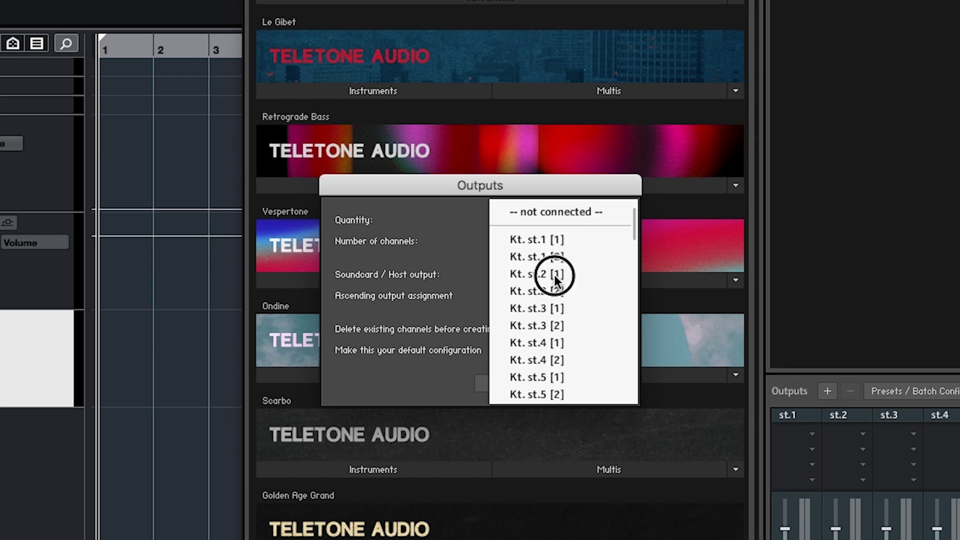
left_click(561, 240)
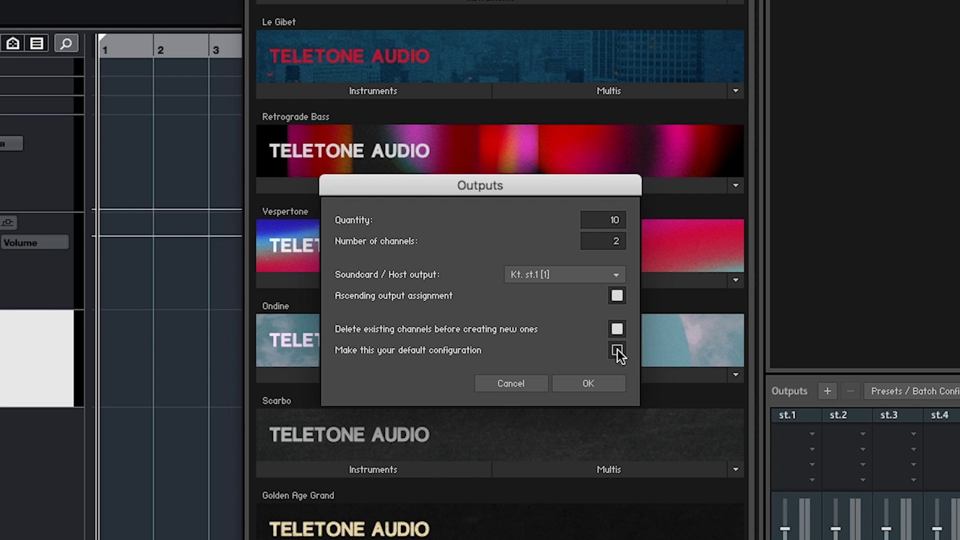
left_click(592, 383)
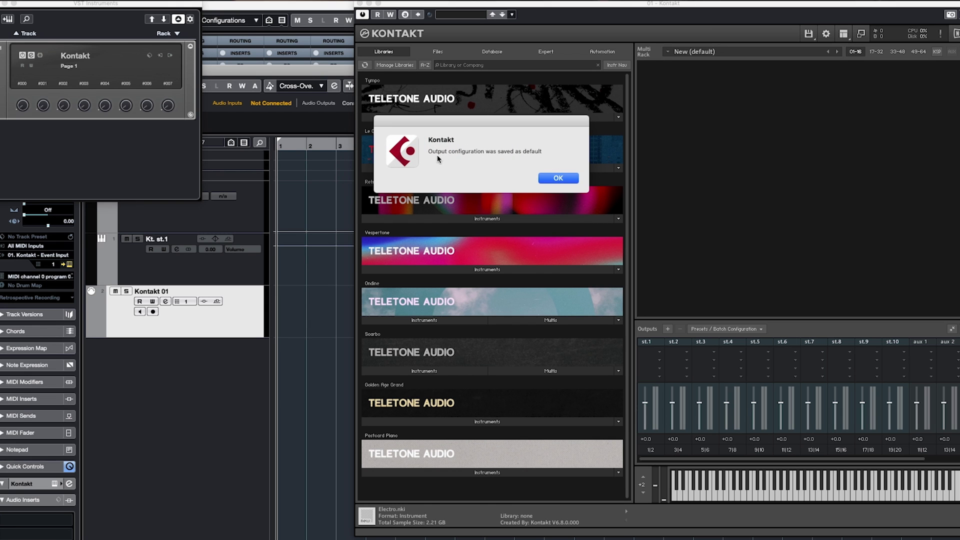
- Acknowledge the 'Output configuration was saved as default' message
left_click(560, 179)
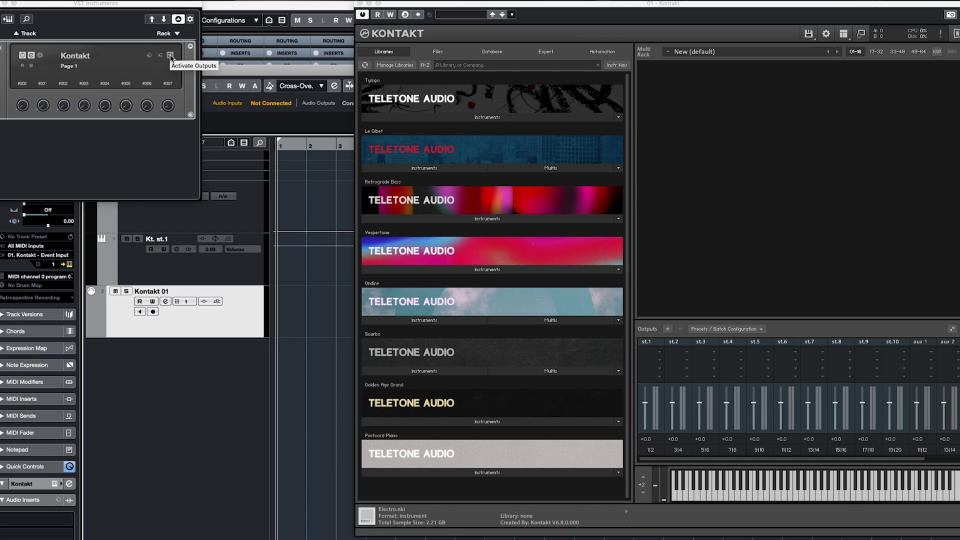
- Activate Kontakt outputs Kt. st.2 through Kt. st.10 in the rack's output list
left_click(170, 56)
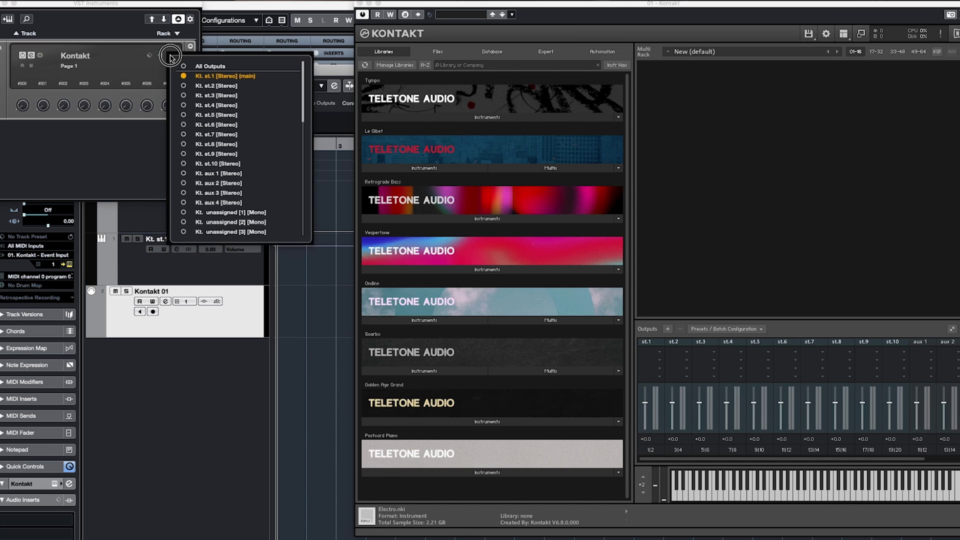
left_click(184, 86)
left_click(184, 96)
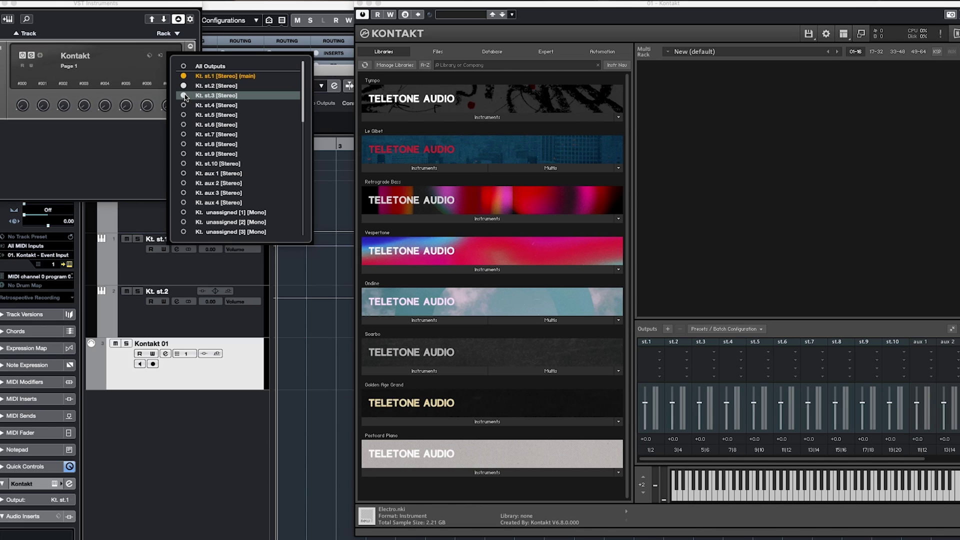
left_click(184, 105)
left_click(183, 115)
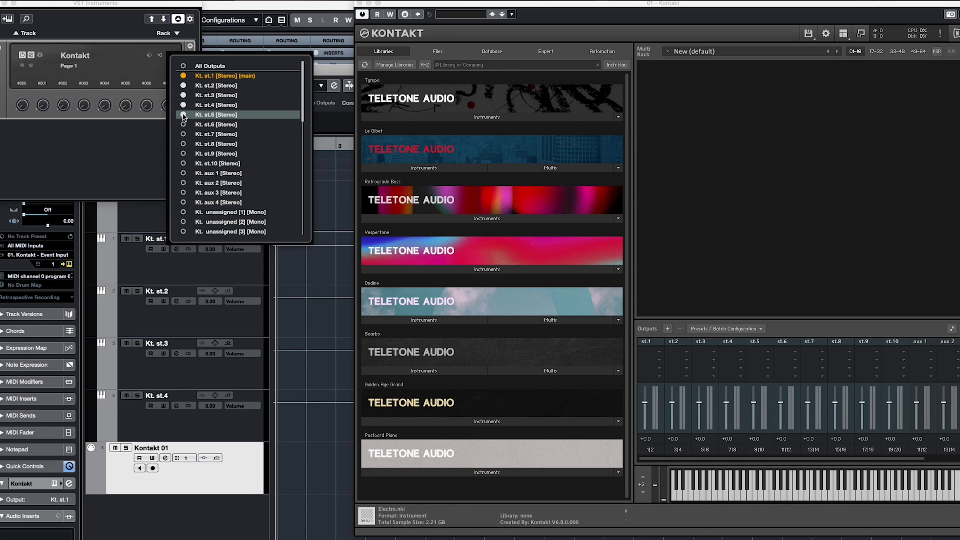
left_click(184, 125)
left_click(184, 135)
left_click(184, 144)
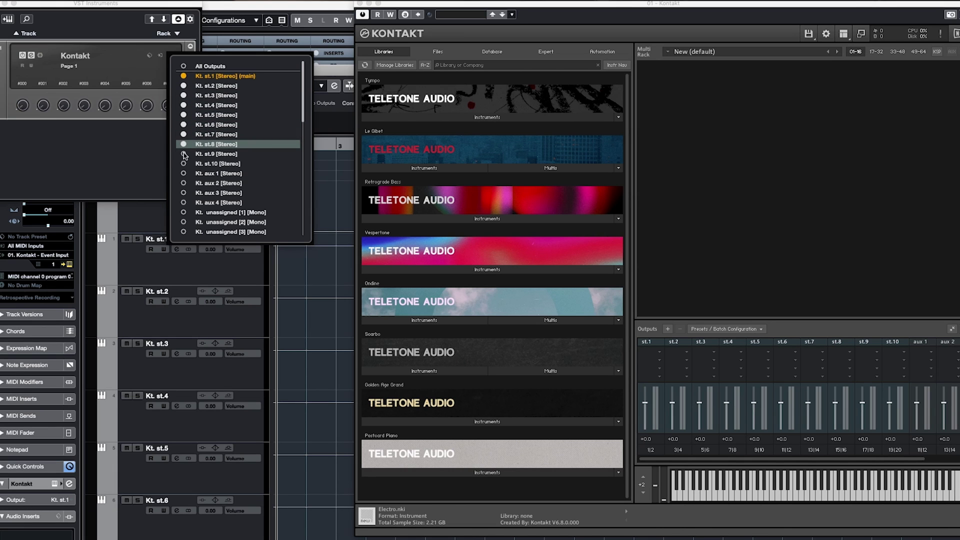
left_click(184, 154)
left_click(183, 163)
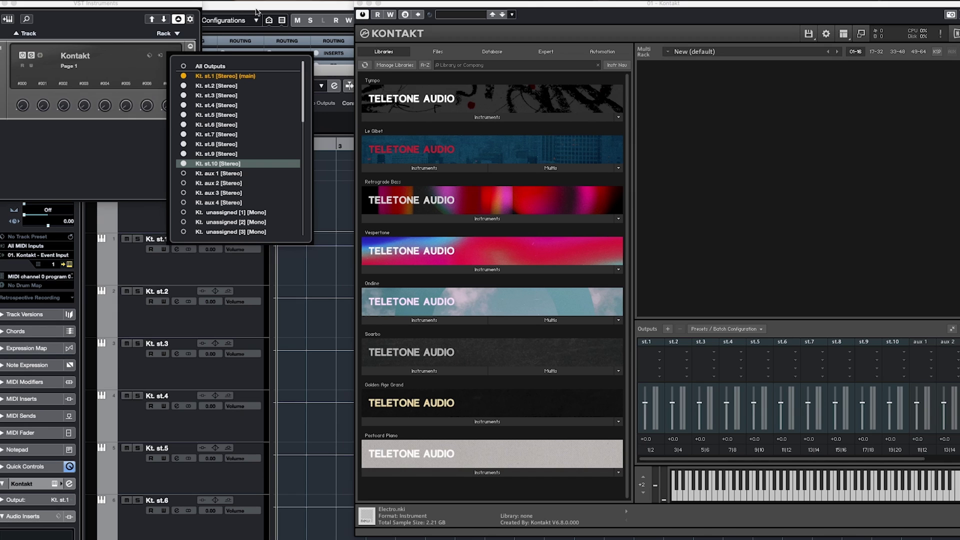
- Close the outputs list and bring the MixConsole to the front
left_click(175, 5)
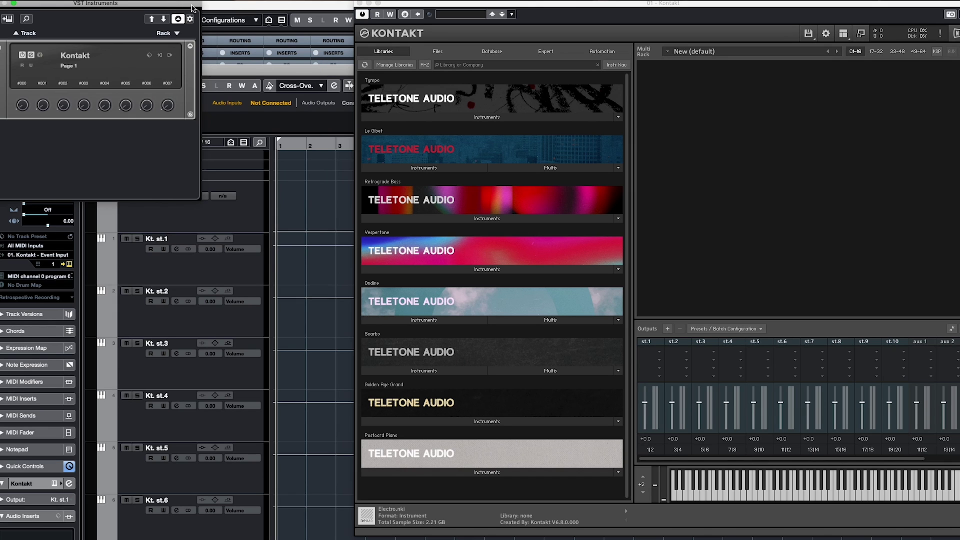
scroll(333, 289, "down", 5)
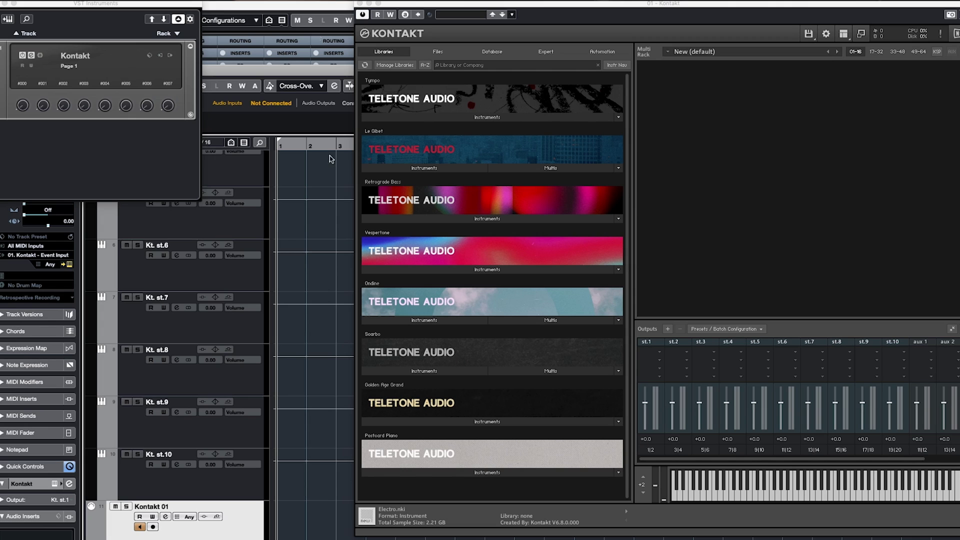
left_click(283, 9)
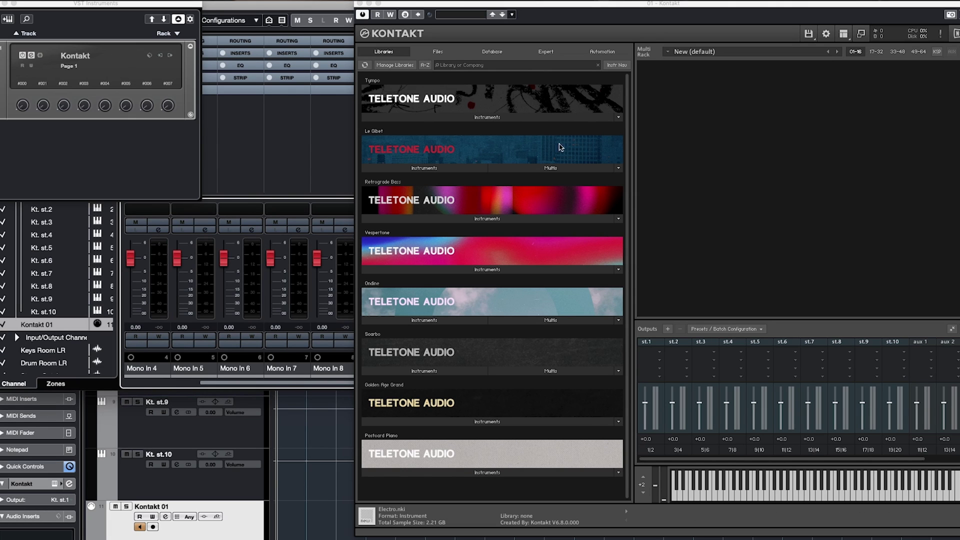
- Load Tympo.nki from the Tympo library's Instruments folder into Kontakt
left_click(471, 118)
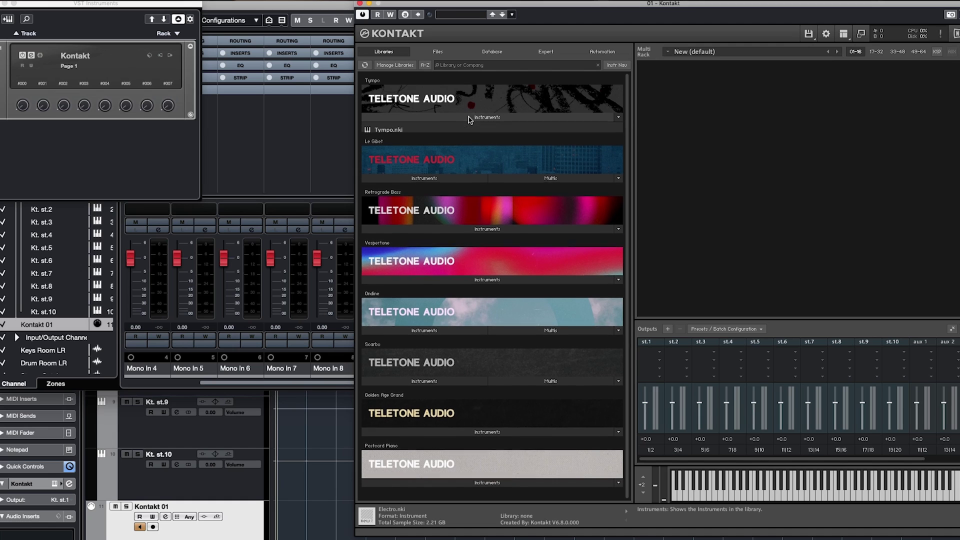
left_click(394, 132)
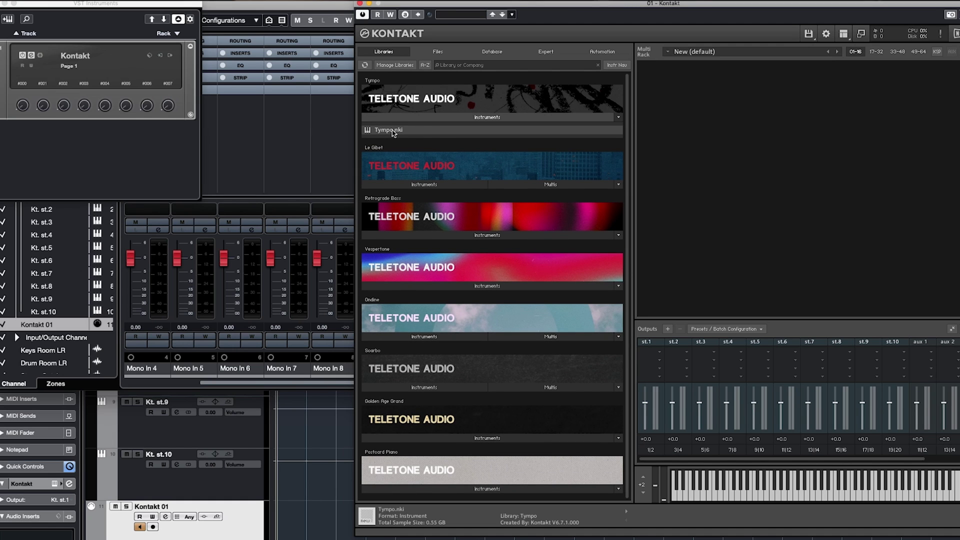
double_click(395, 131)
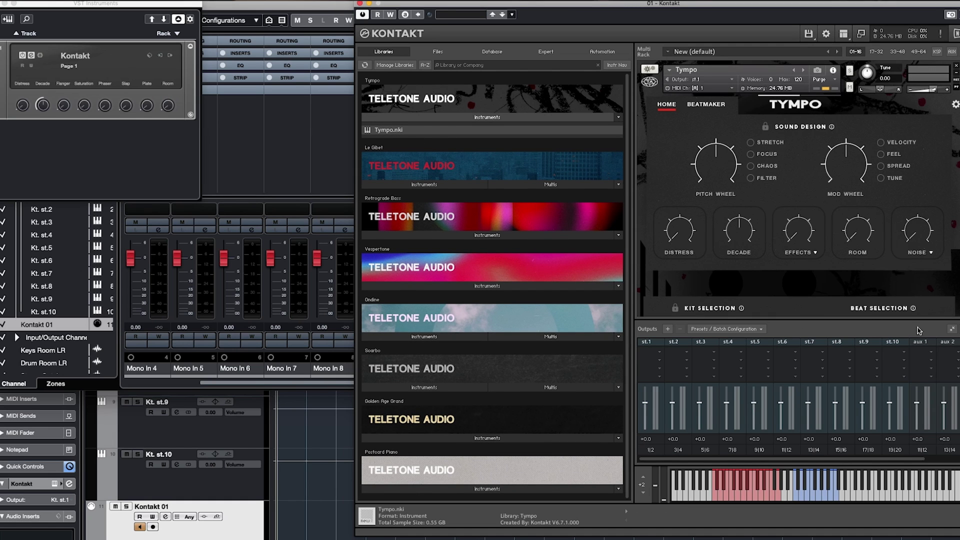
- Hide the Outputs panel and route Tympo's kick to output st.2
left_click(952, 329)
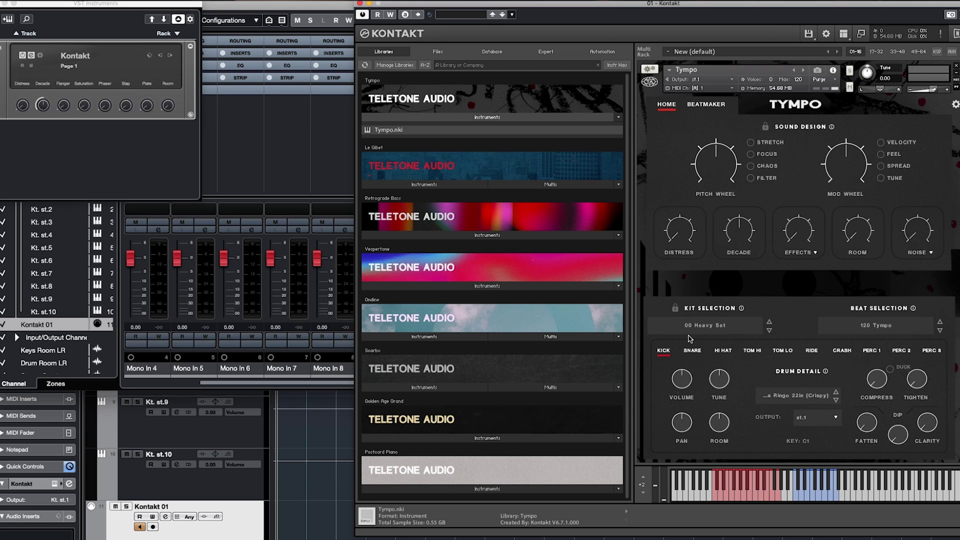
left_click(816, 421)
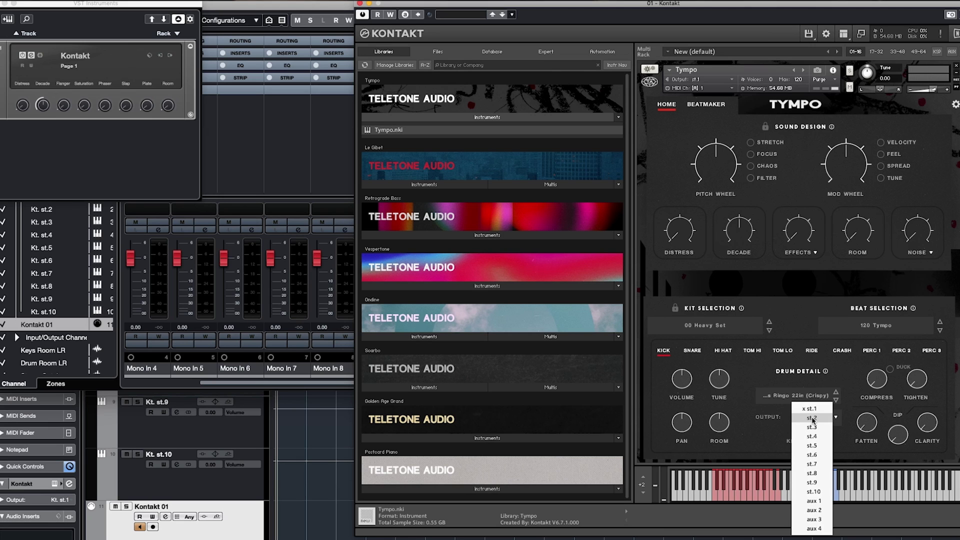
left_click(817, 419)
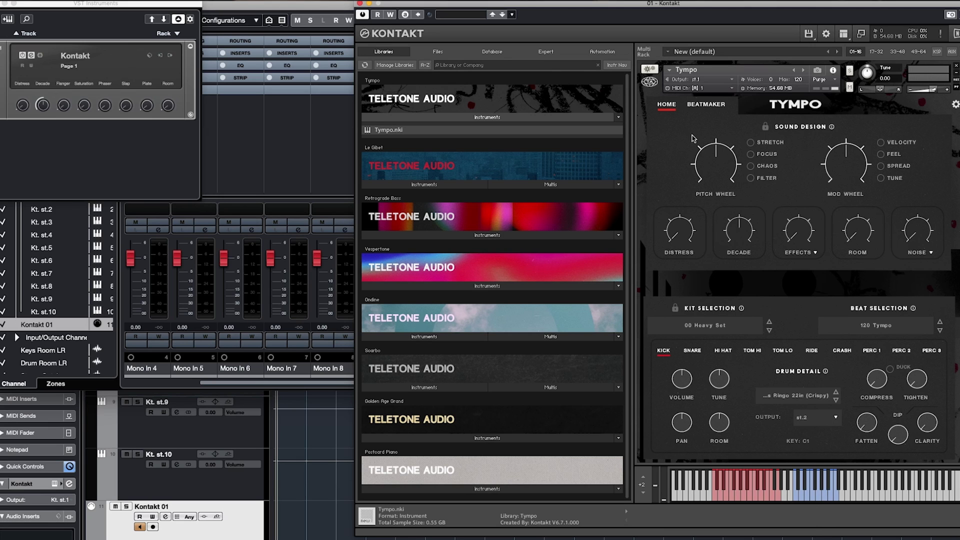
left_click(679, 159)
- Route the snare to output st.3 and the hi hat to output st.4
left_click(692, 350)
left_click(819, 418)
left_click(820, 420)
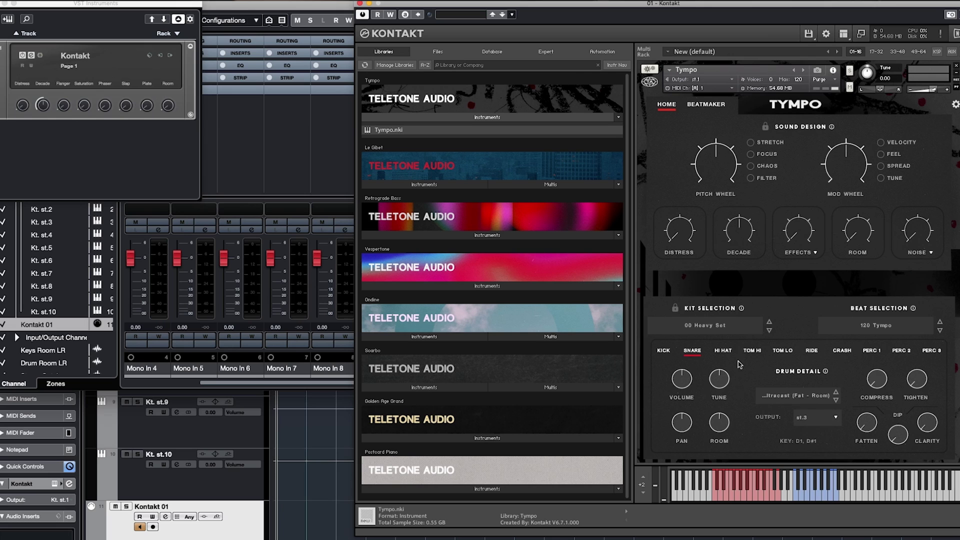
left_click(724, 351)
left_click(825, 419)
left_click(812, 445)
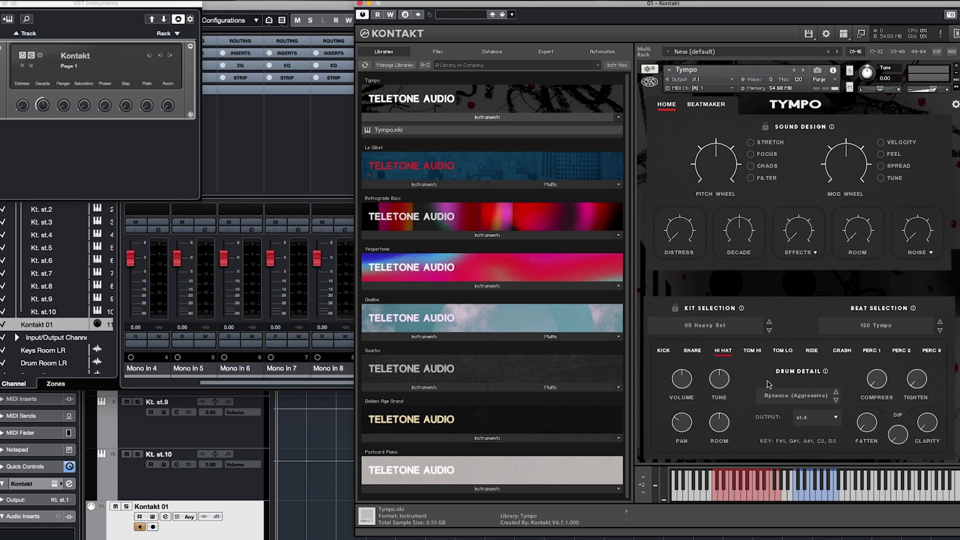
- Route tom hi to st.5 and tom lo to st.6, then minimise Kontakt
left_click(752, 350)
left_click(828, 419)
left_click(830, 447)
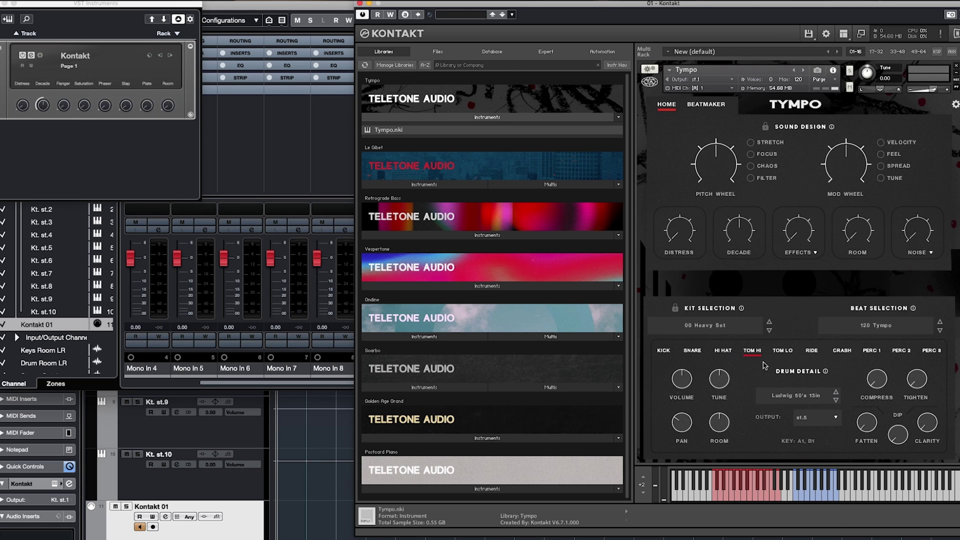
left_click(782, 351)
left_click(822, 418)
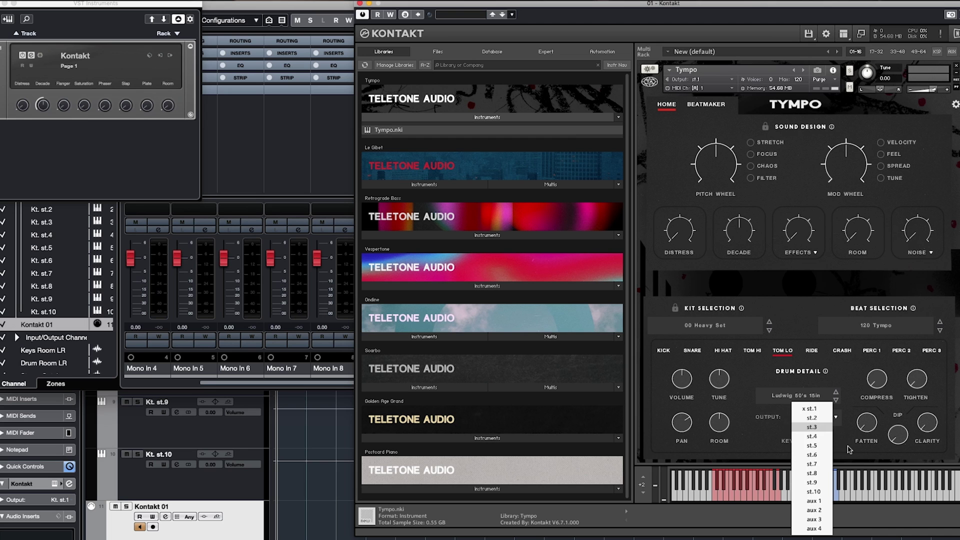
left_click(812, 455)
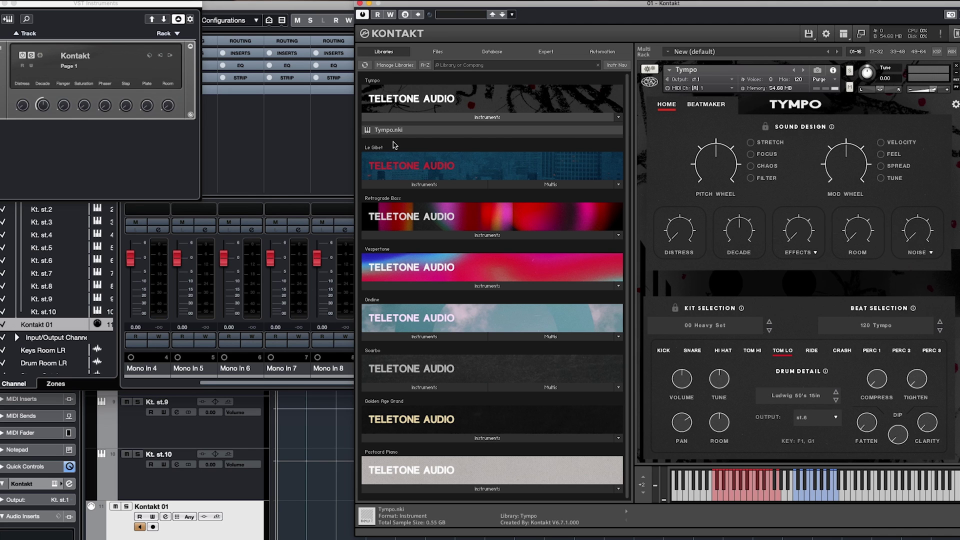
left_click(369, 4)
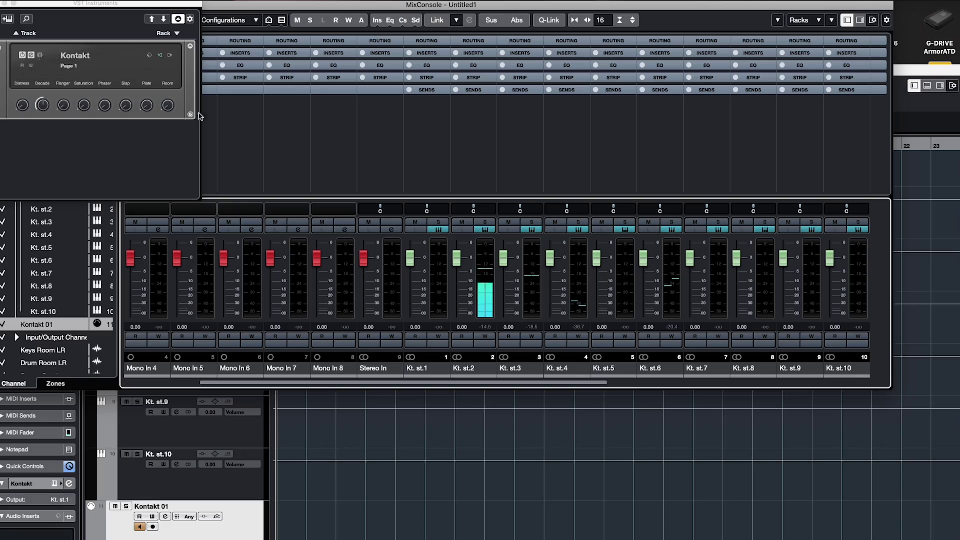
- Reopen the Kontakt window via the rack's edit instrument button after checking the meters
left_click(32, 56)
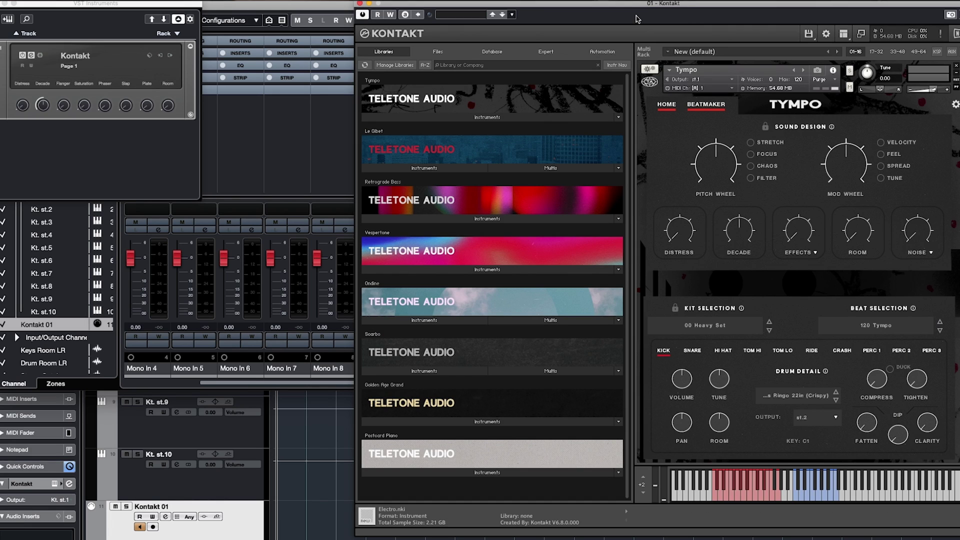